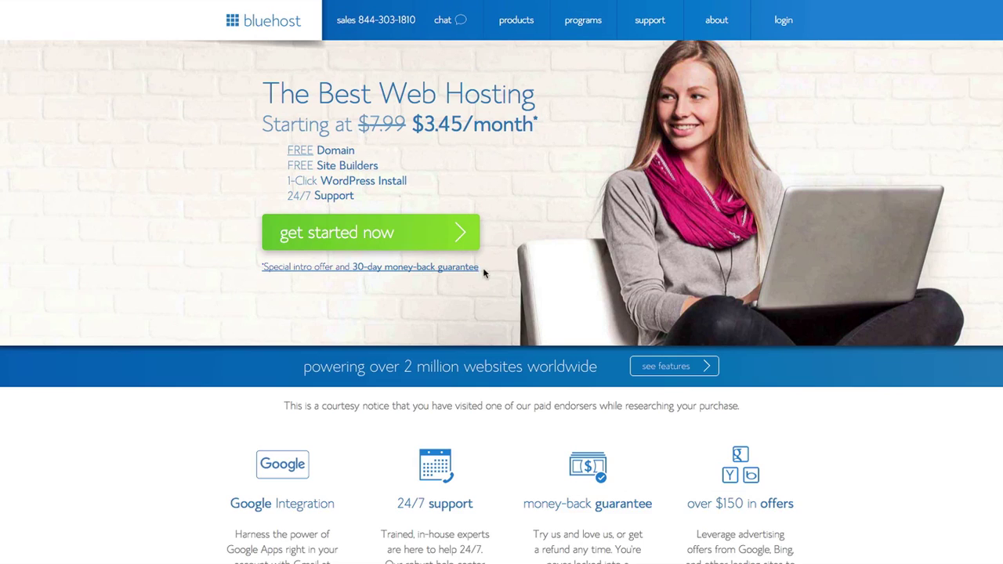
Step: Begin the web hosting sign-up and select the Plus hosting plan
left_click(366, 233)
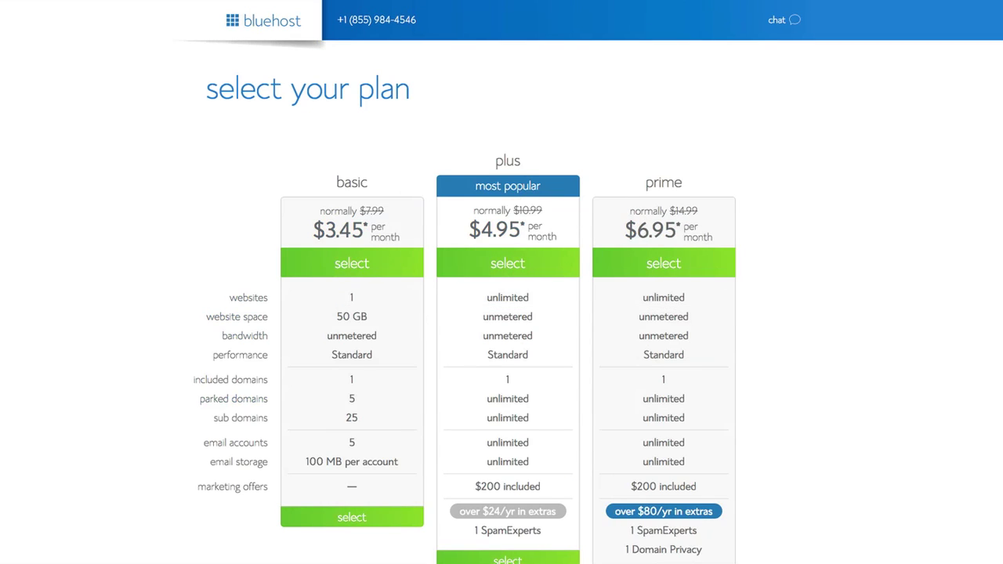
scroll(501, 282, "down", 3)
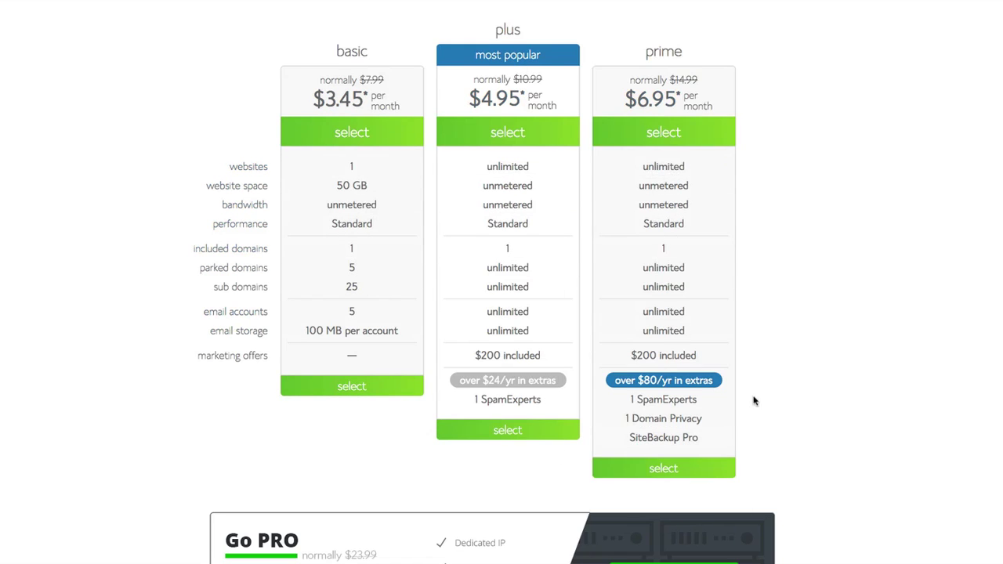
left_click(518, 432)
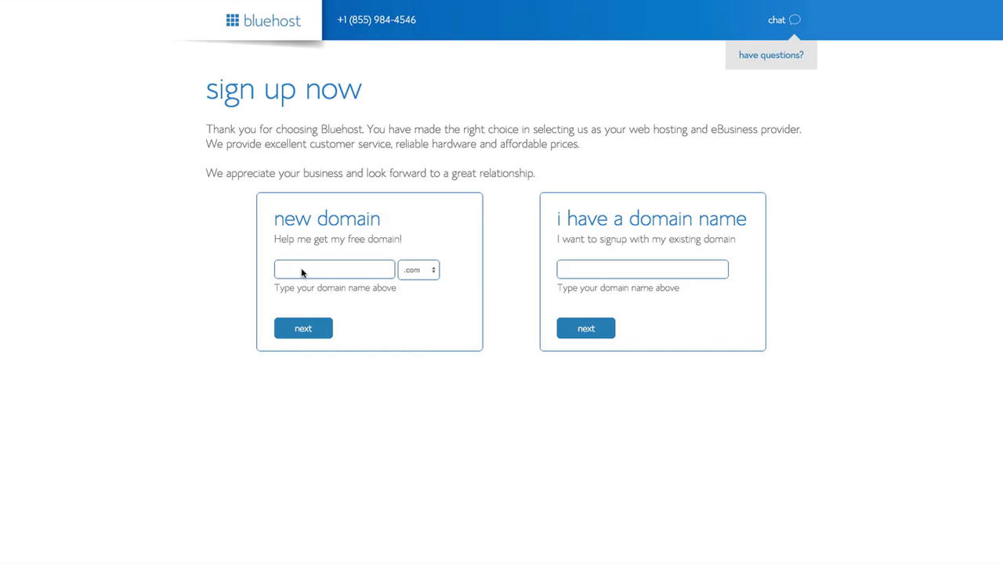
Step: Search for the new domain 'indeed', then switch the extension to .website and submit indeed.website
left_click(578, 273)
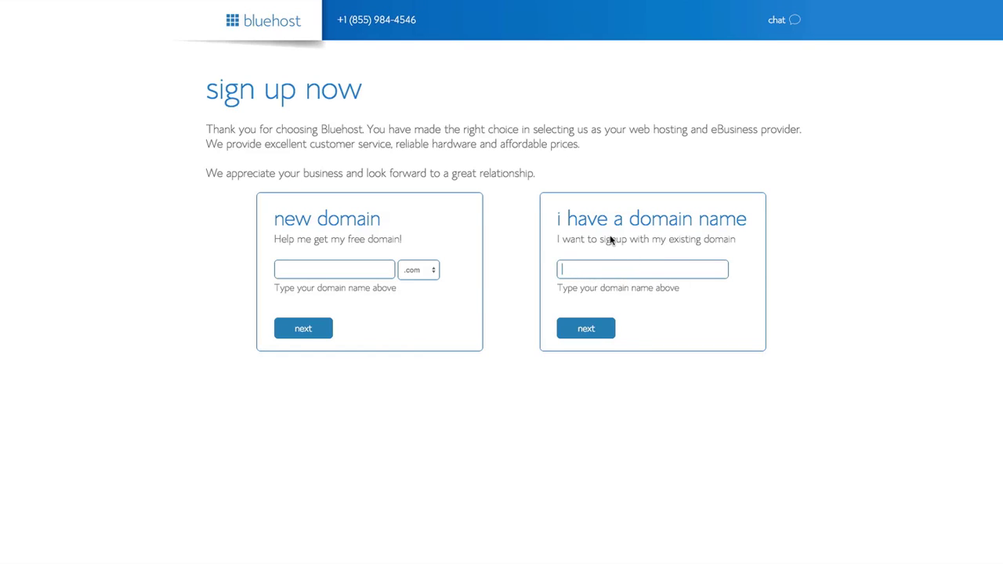
left_click(359, 276)
type("indeed")
left_click(299, 329)
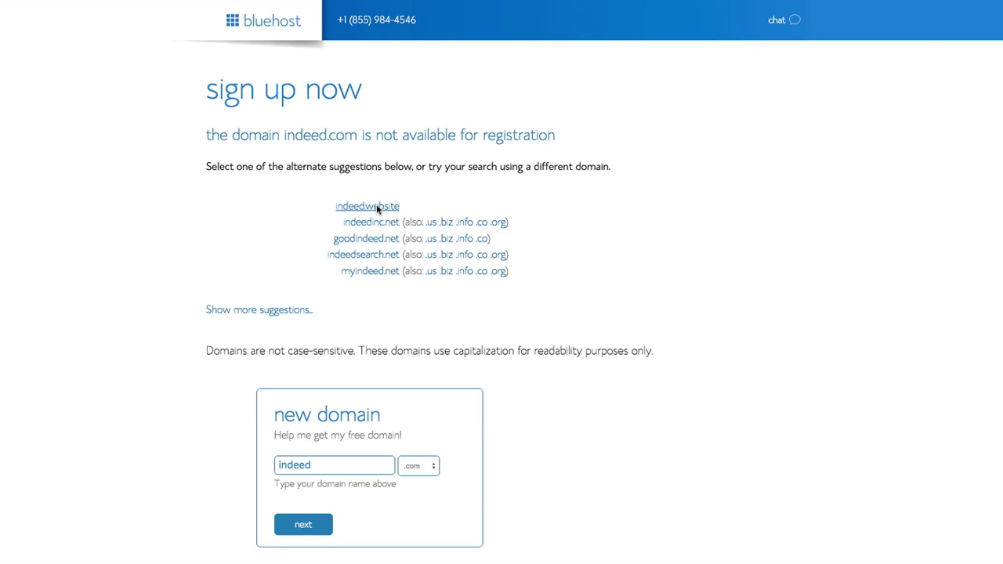
left_click(415, 470)
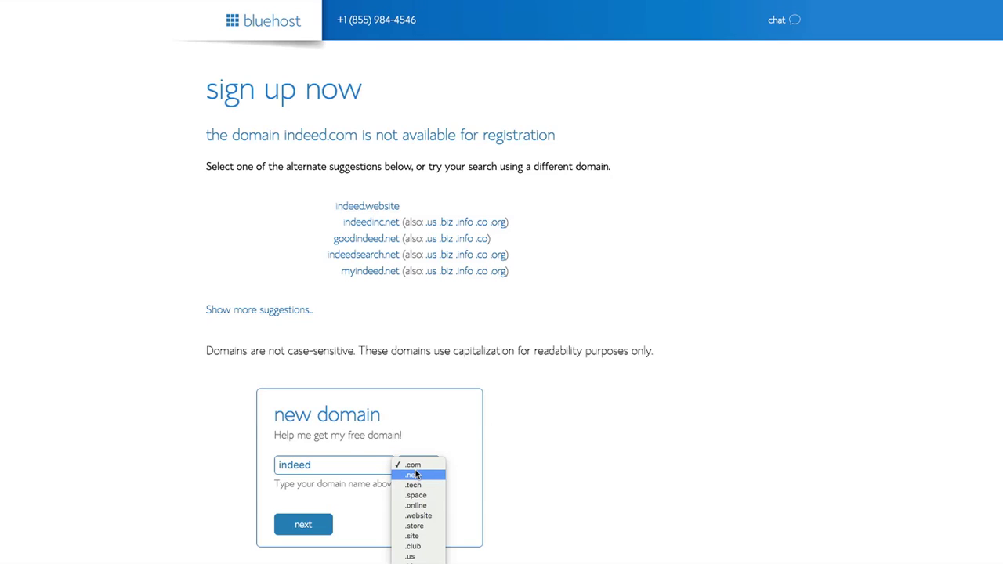
left_click(439, 516)
left_click(303, 524)
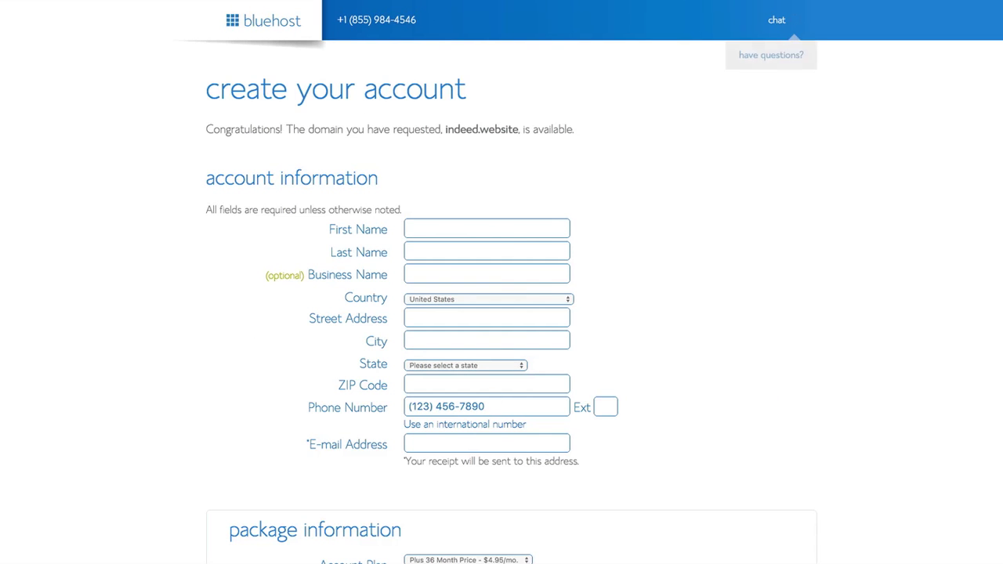
Step: Uncheck Site Backup Pro and SiteLock Security, keeping the Plus 36 Month plan
scroll(501, 282, "down", 10)
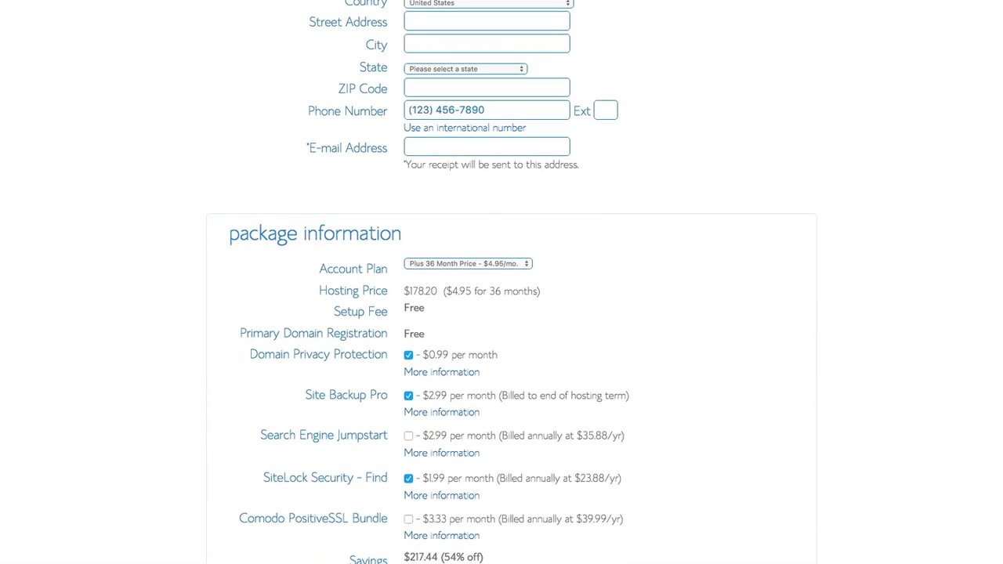
scroll(519, 99, "down", 2)
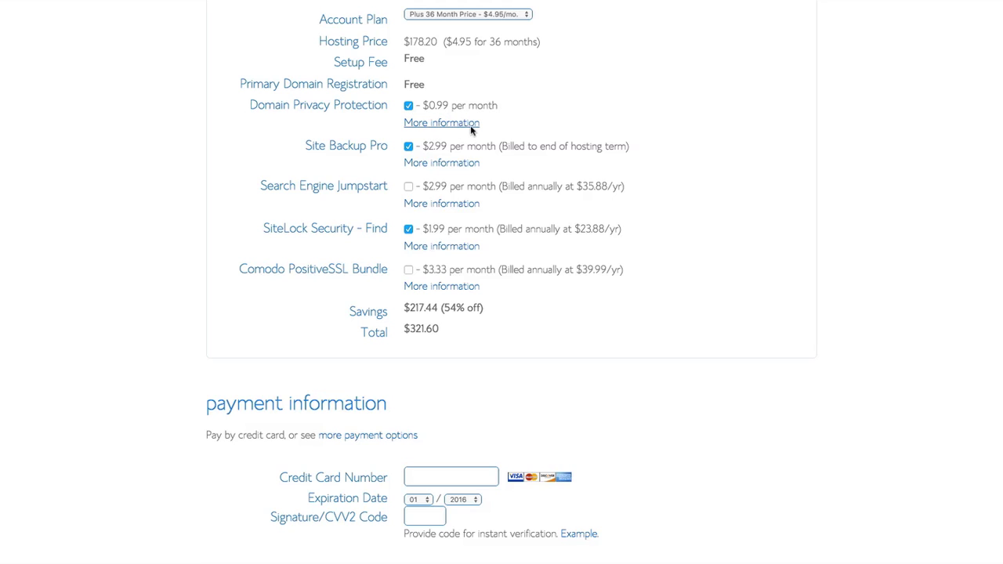
left_click(408, 148)
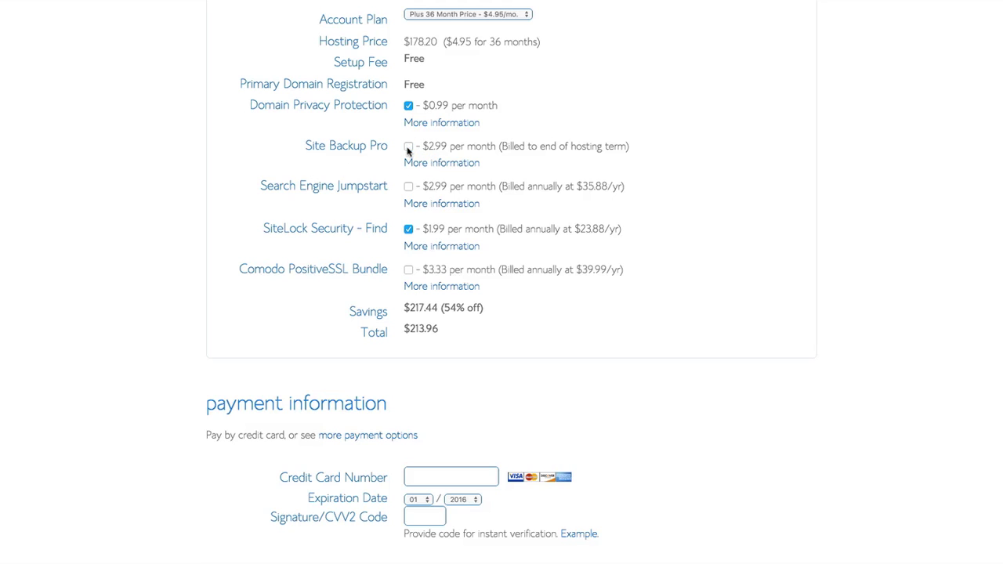
left_click(410, 231)
left_click(515, 17)
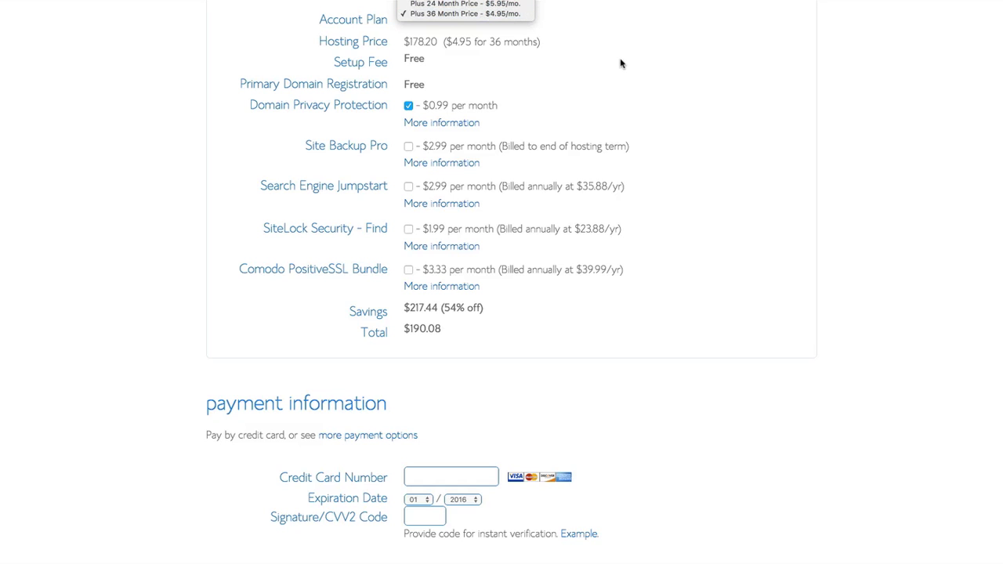
left_click(654, 94)
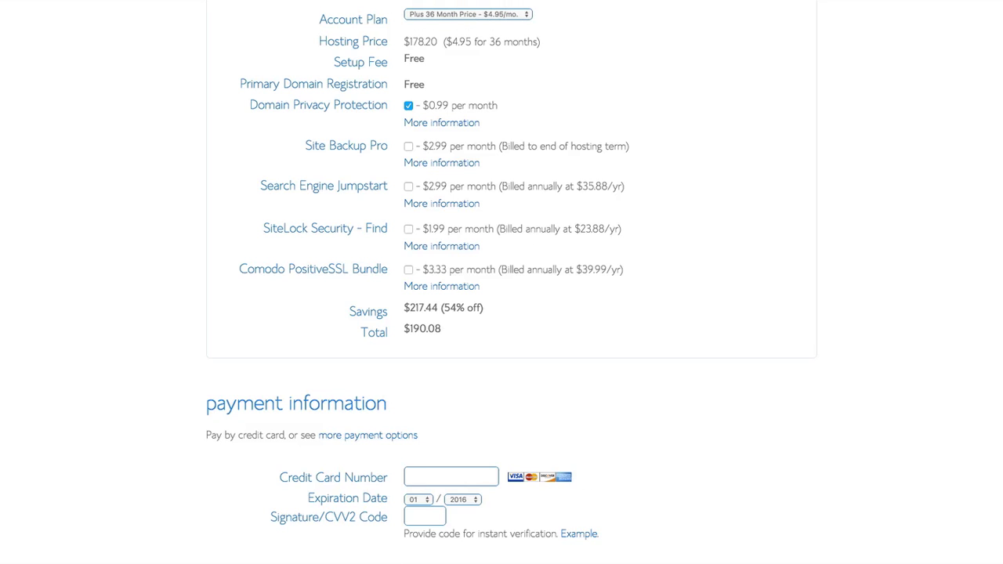
scroll(511, 282, "down", 3)
scroll(511, 282, "up", 10)
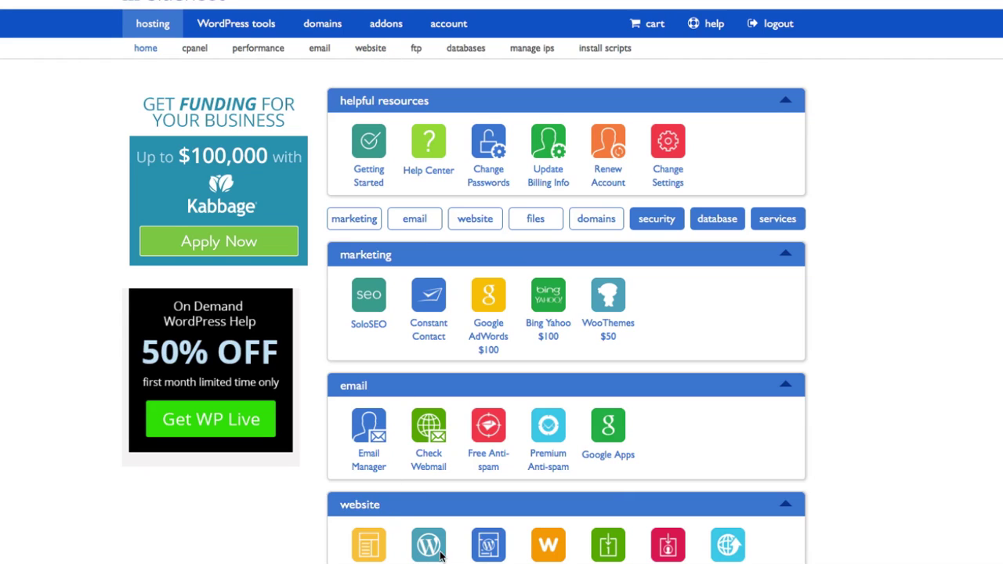
Step: Go to the website section of the hosting dashboard's sub-navigation
left_click(372, 49)
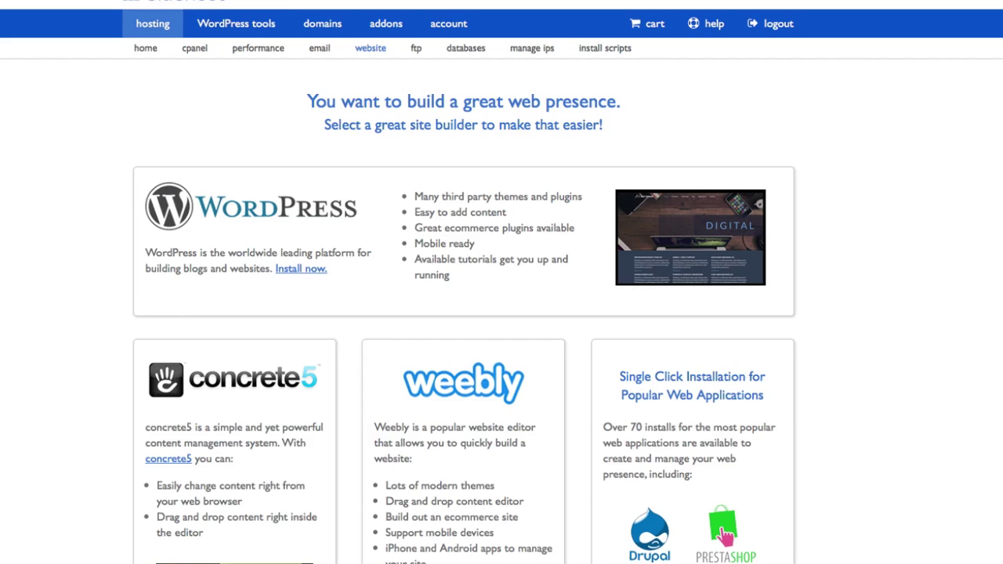
Step: Launch the WordPress installer from the website page's Install now link
scroll(501, 282, "down", 5)
scroll(501, 282, "up", 5)
left_click(307, 268)
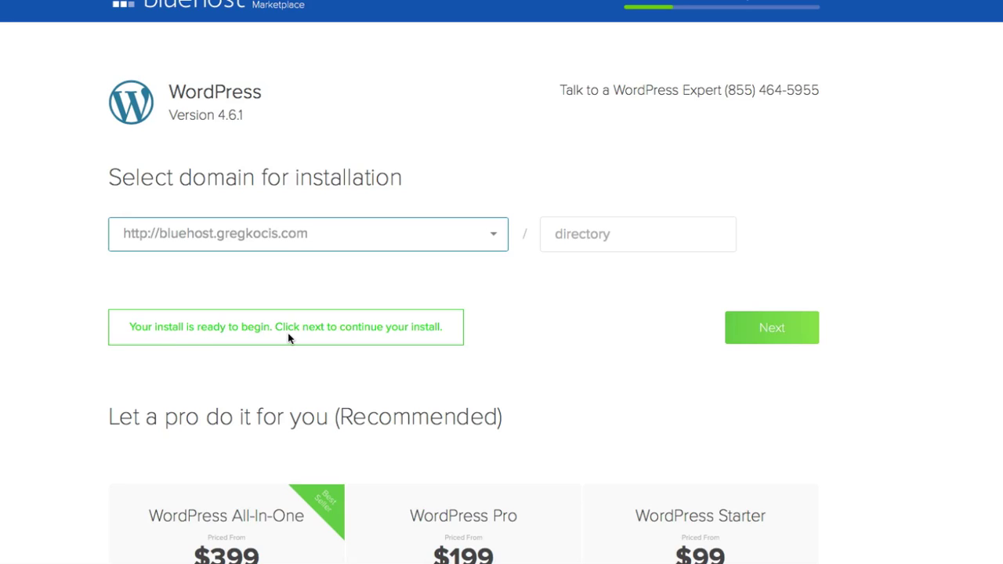
Step: Continue to the installation settings and retitle the site 'Blue Host'
left_click(769, 328)
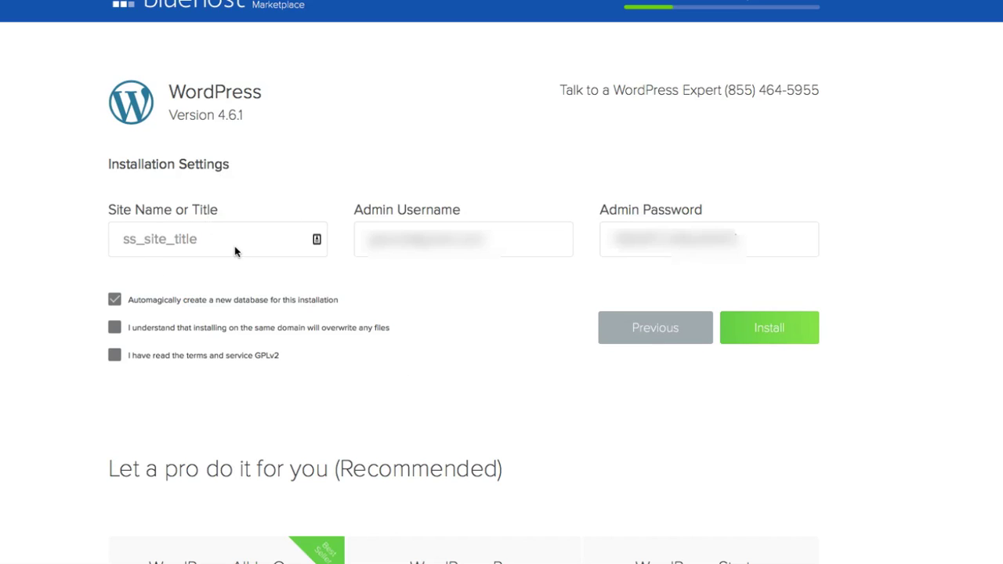
left_click_drag(245, 239, 186, 220)
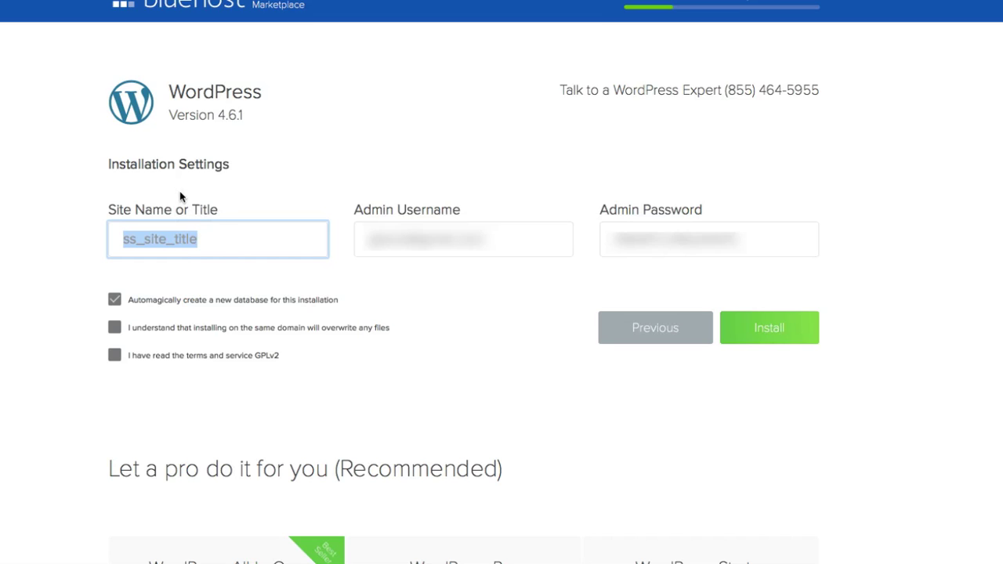
type("Blue")
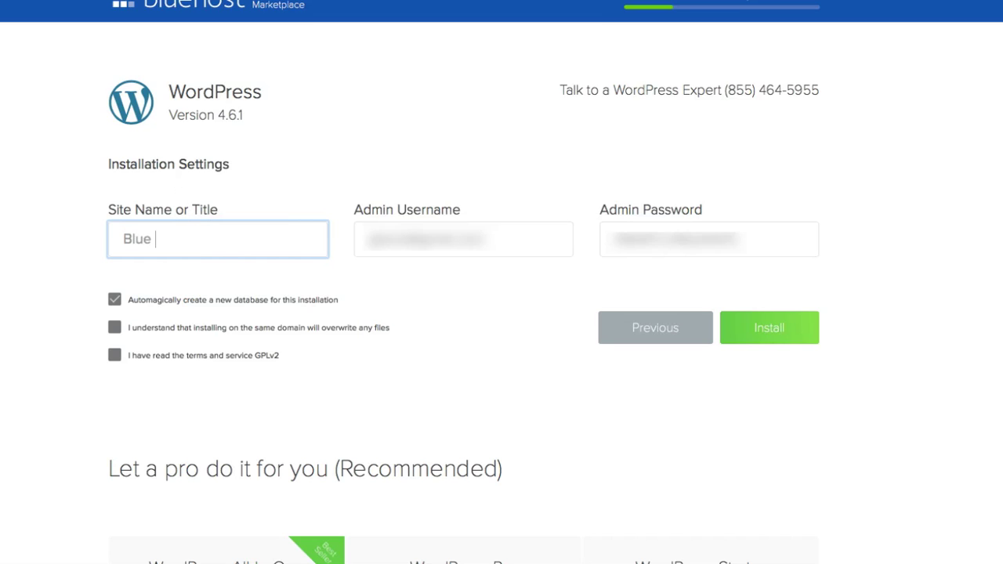
type(" Host")
Step: Accept the file-overwrite notice and terms of service, then start the WordPress install
left_click(752, 249)
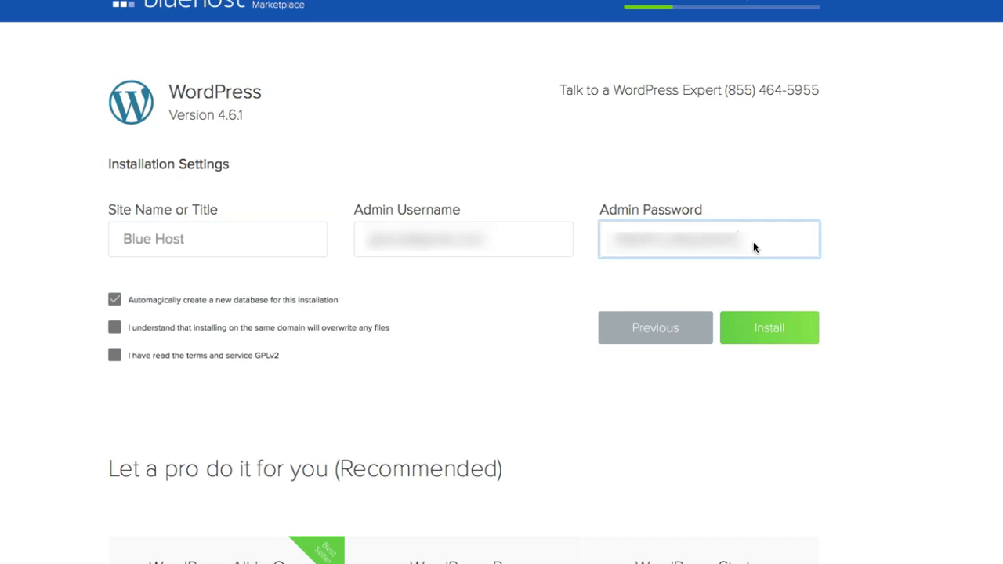
left_click_drag(753, 248, 654, 219)
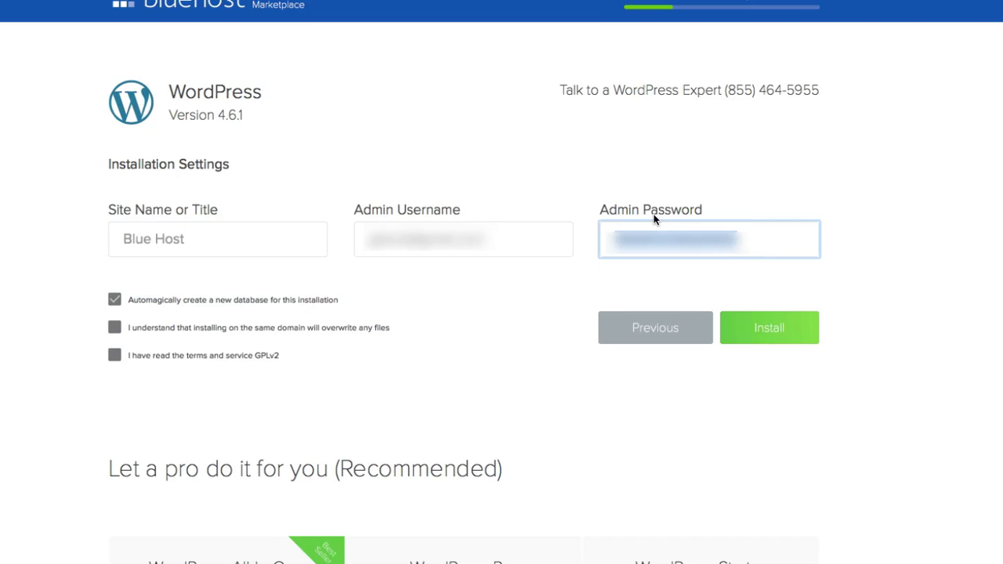
left_click(776, 333)
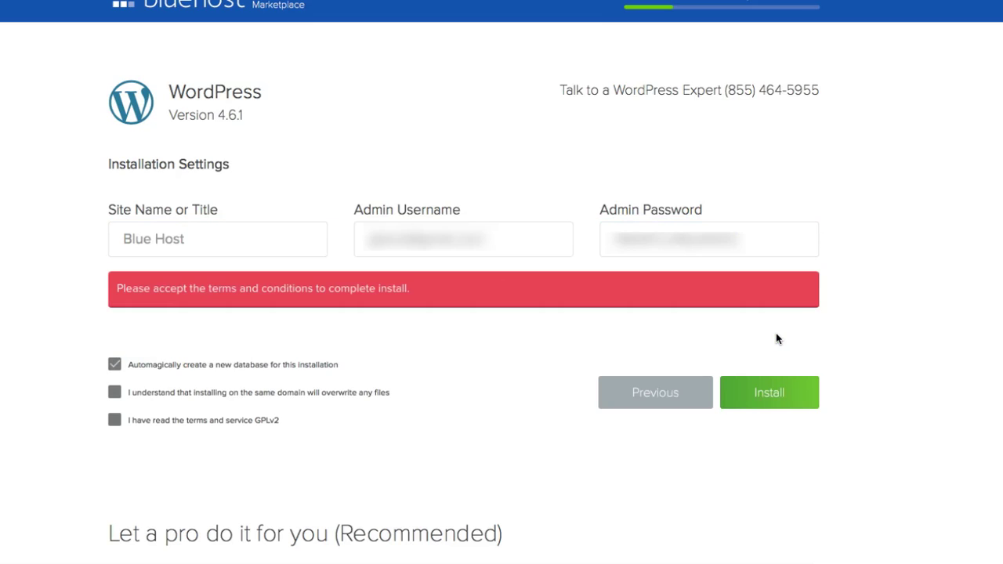
left_click(115, 393)
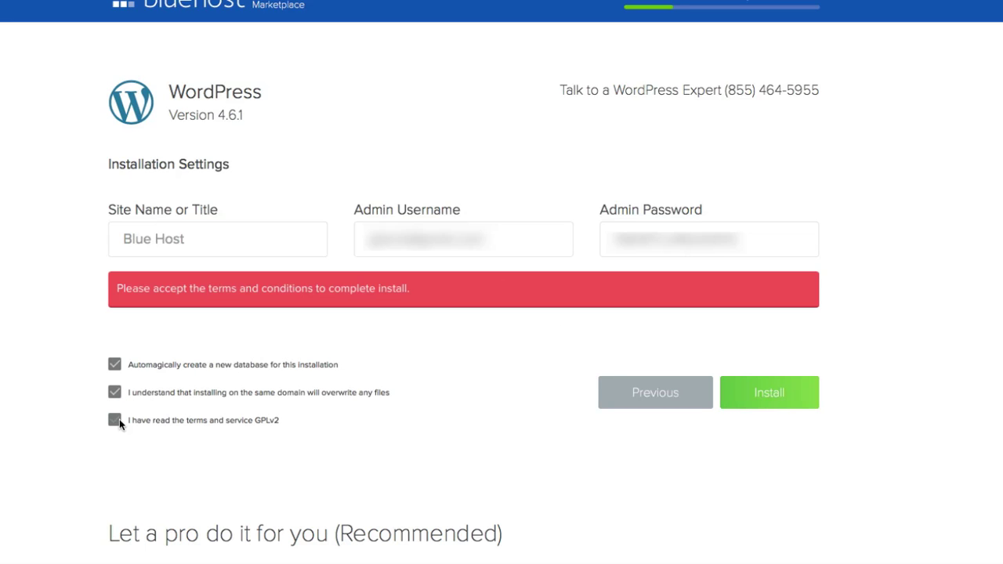
left_click(117, 420)
left_click(778, 391)
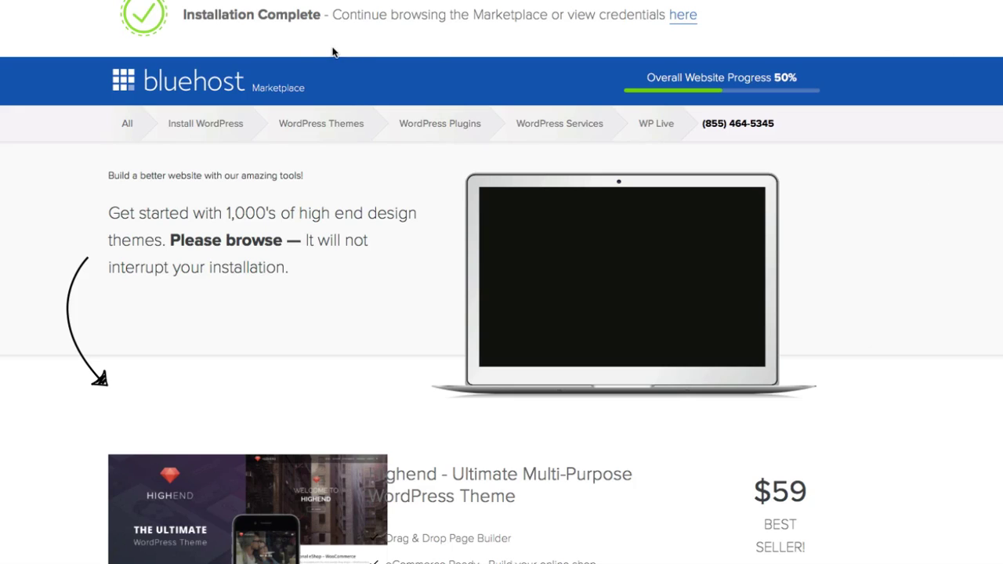
Step: View the new WordPress installation's login credentials
left_click(683, 15)
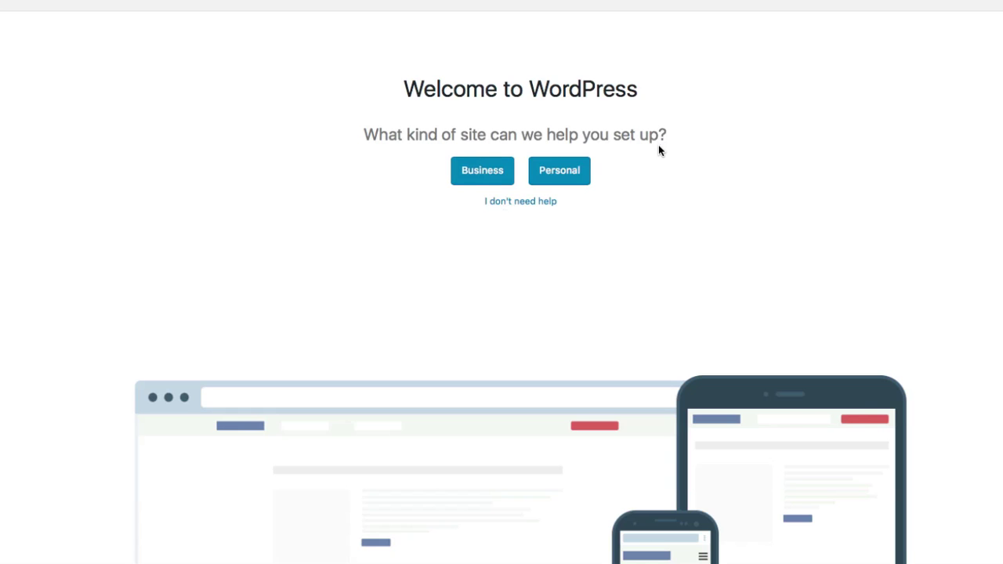
Step: Set up a personal site that posts news, skip the homepage choice, and add a Contact Us page
left_click(559, 174)
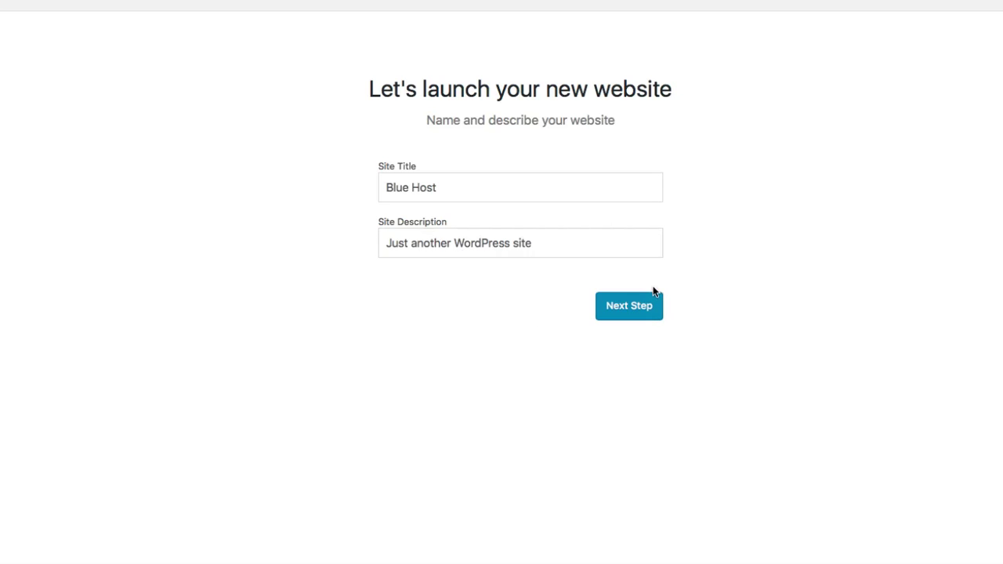
left_click(630, 306)
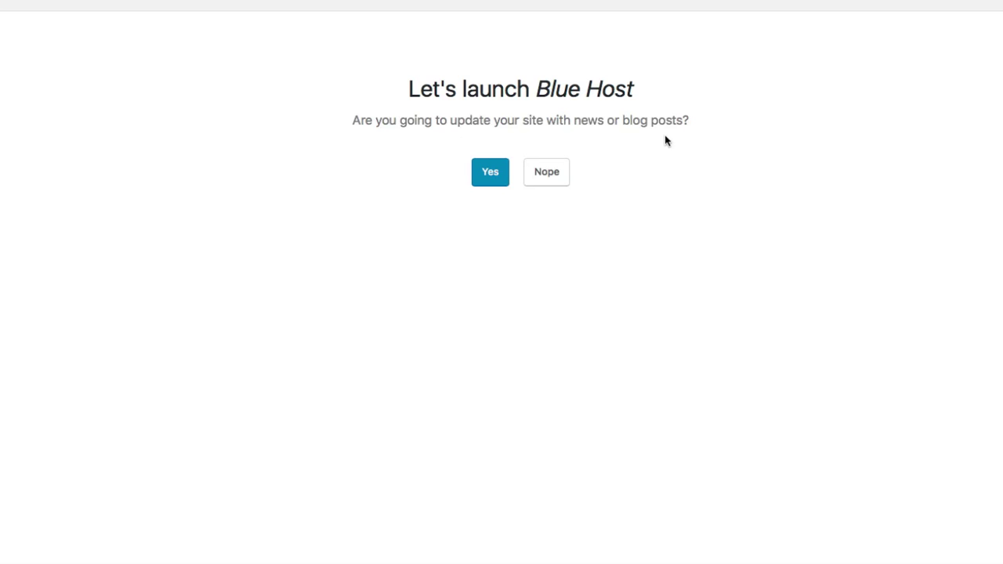
left_click(494, 182)
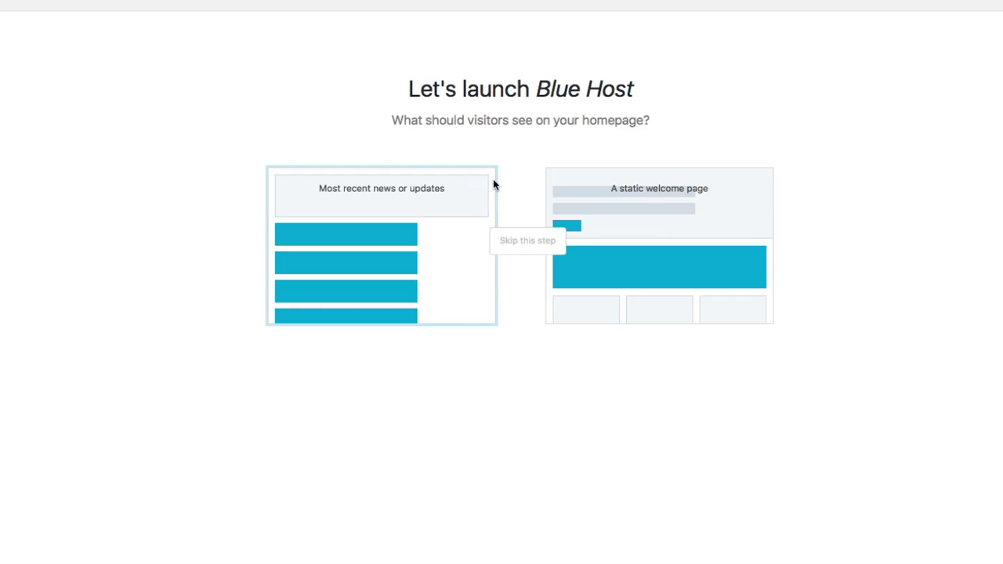
left_click(531, 241)
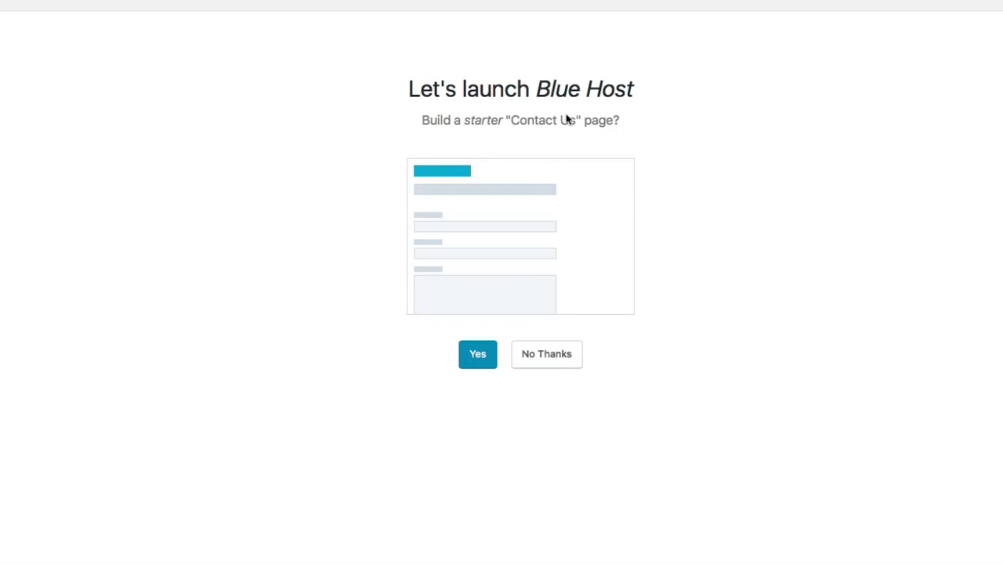
left_click(487, 354)
mouse_move(26, 9)
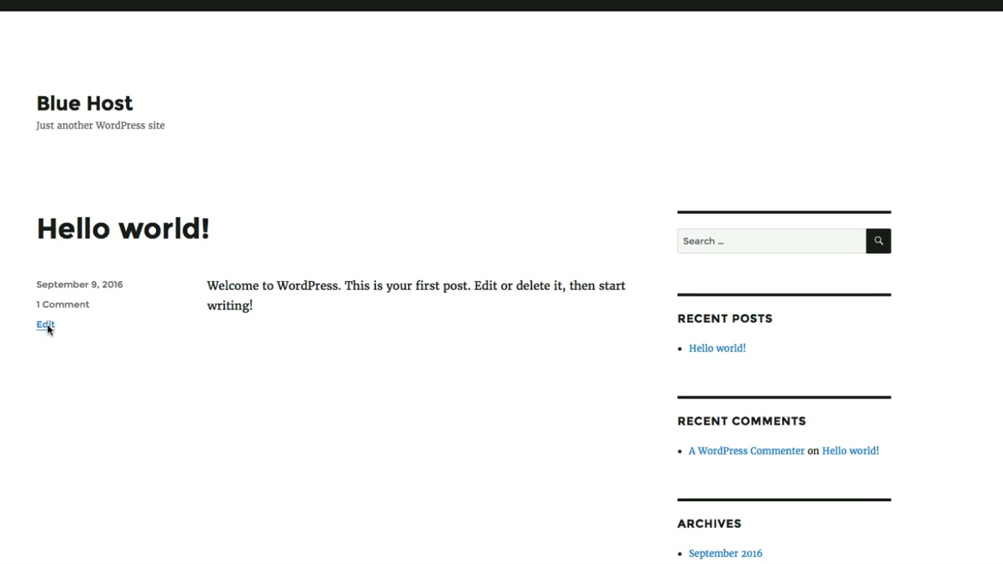
Step: Open the Hello world! post for editing
left_click(45, 326)
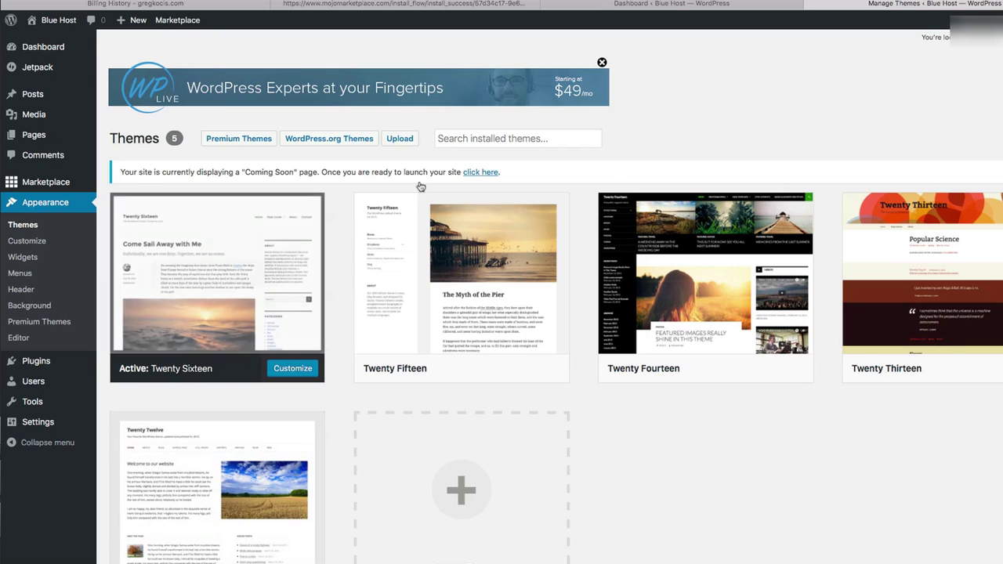
Step: Browse the featured themes to add and open the Viral theme's details and preview
left_click(471, 493)
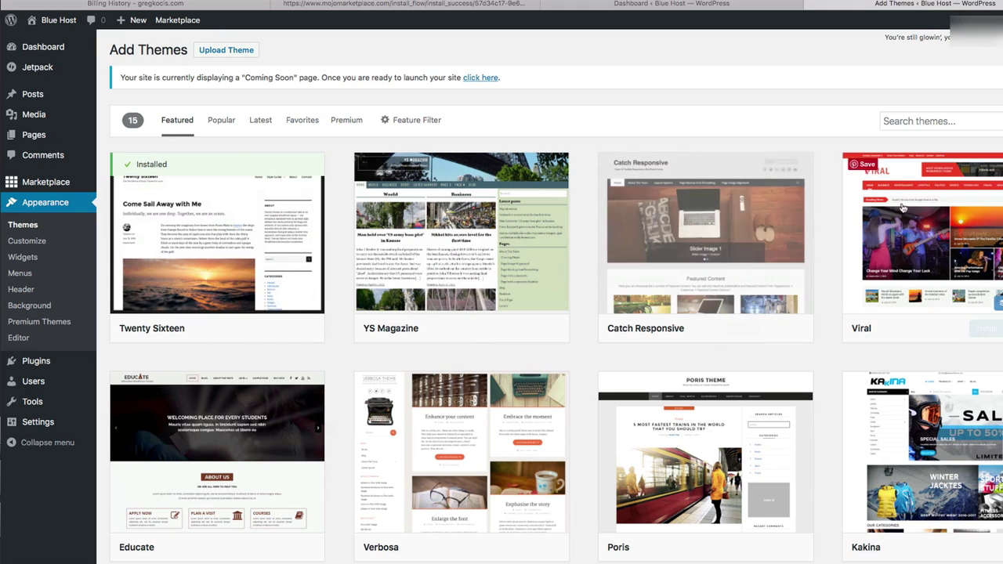
mouse_move(974, 453)
mouse_move(950, 246)
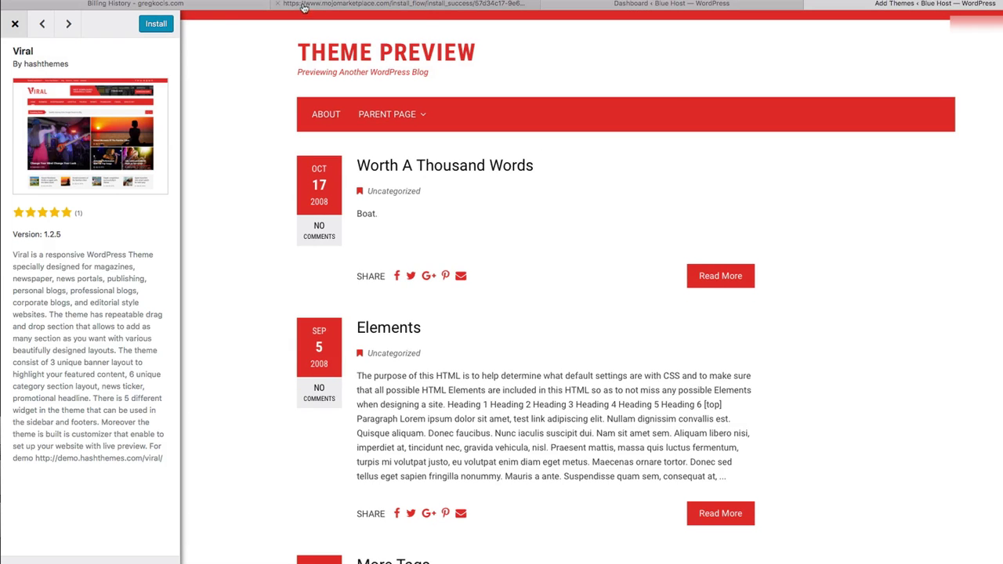
Step: Install the Viral theme and activate it as the site's theme
left_click(161, 25)
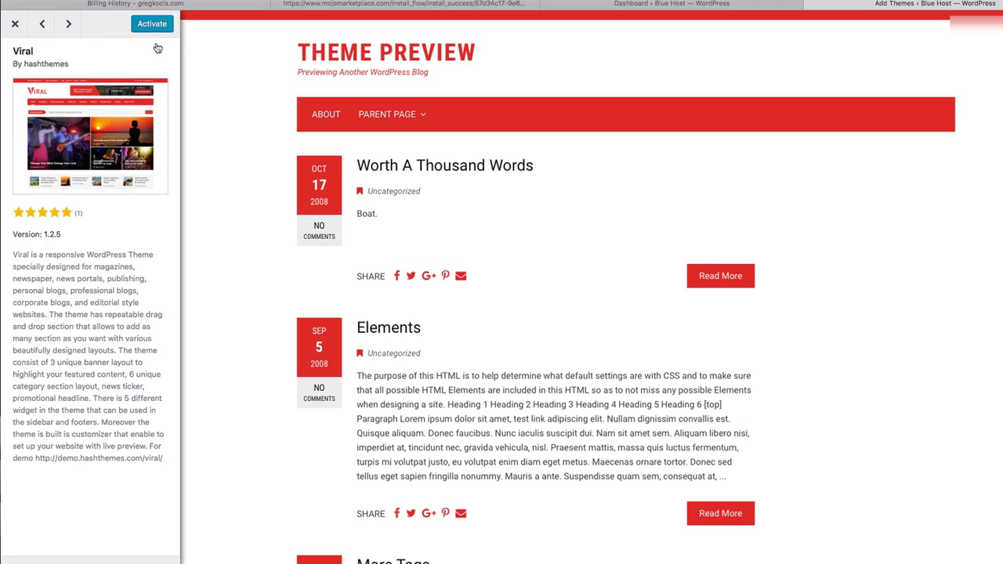
left_click(154, 32)
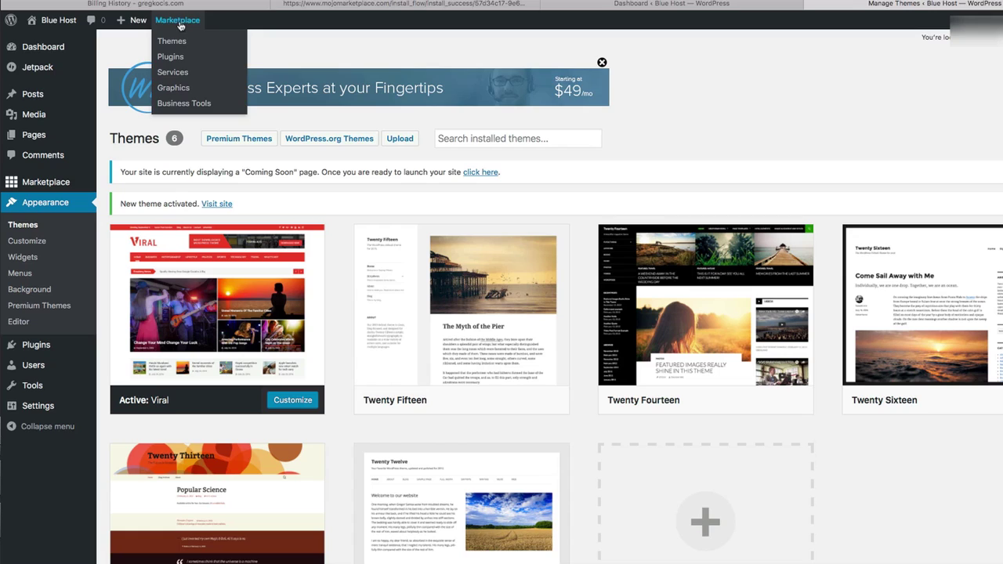
mouse_move(171, 25)
mouse_move(130, 24)
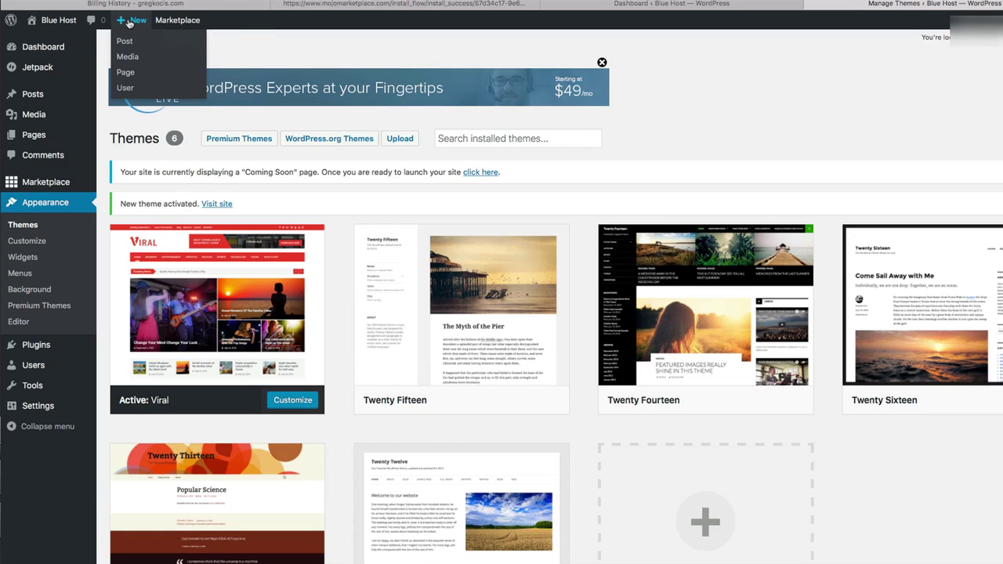
Step: Open the Customizer's General Settings and try the static front page option, leaving latest posts
left_click(31, 247)
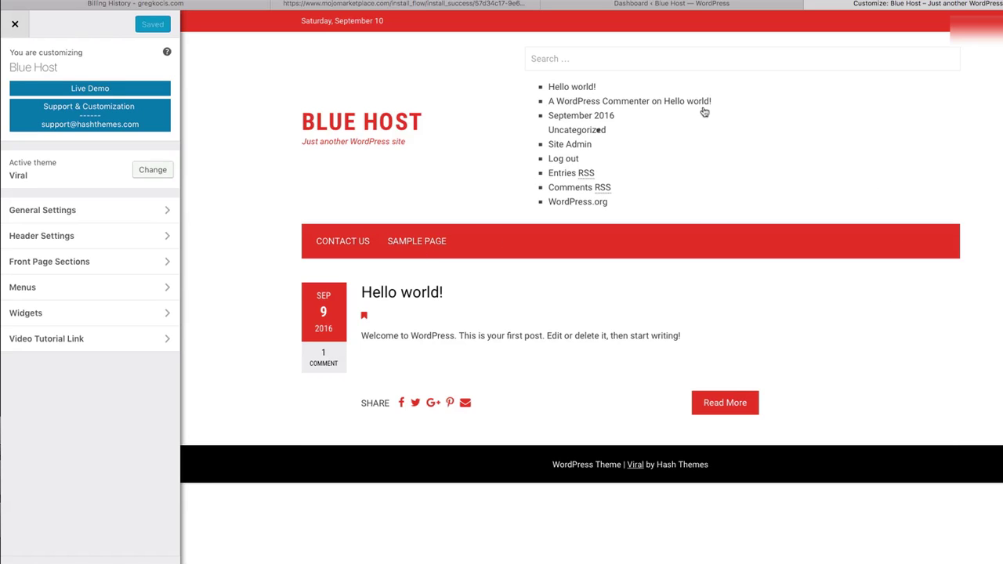
left_click(61, 221)
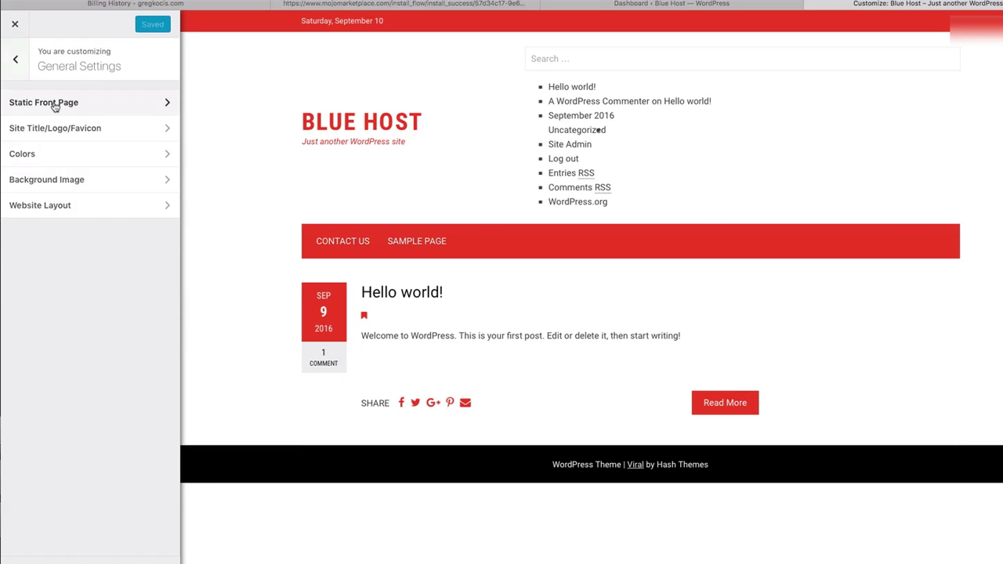
left_click(55, 105)
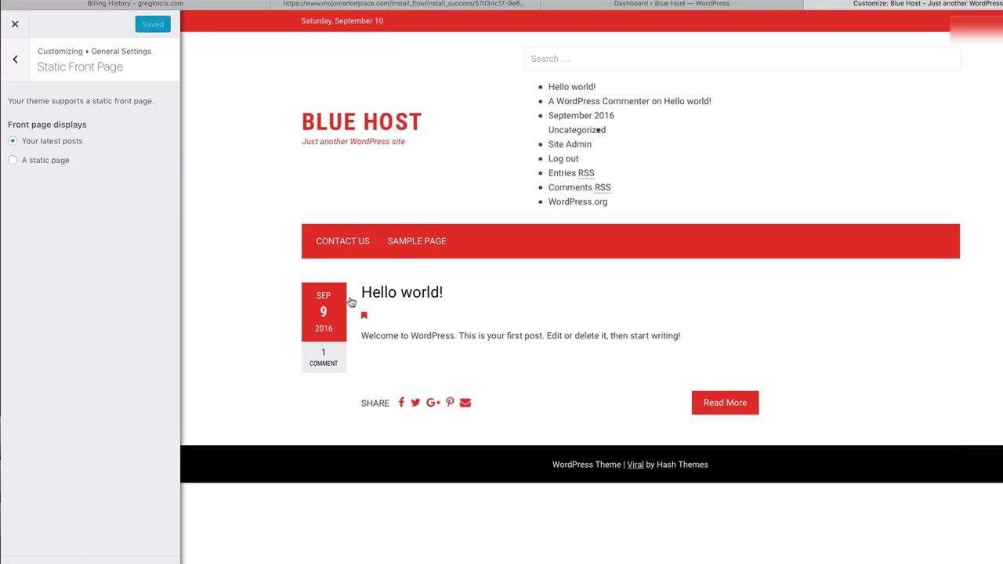
left_click(13, 162)
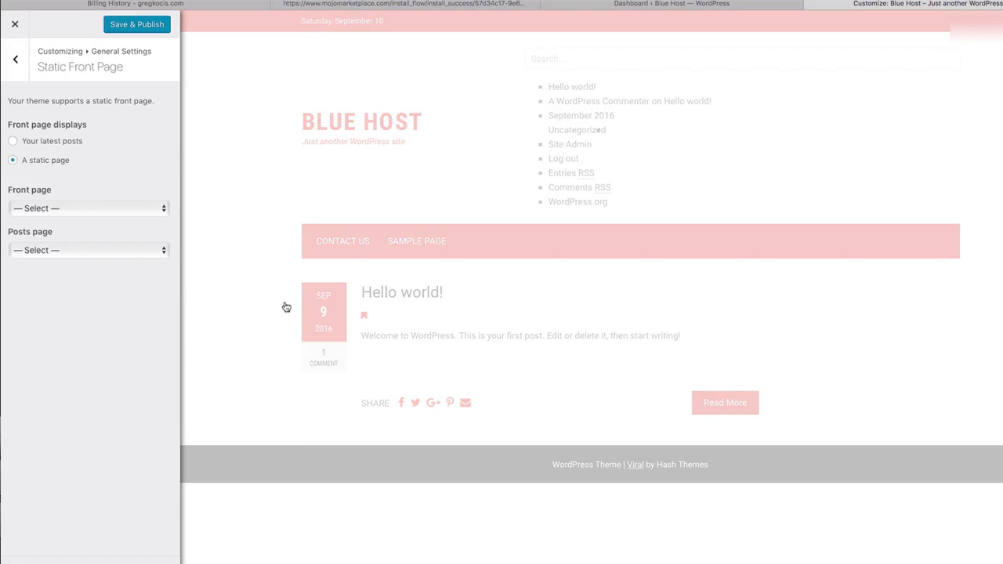
left_click(13, 142)
left_click(16, 62)
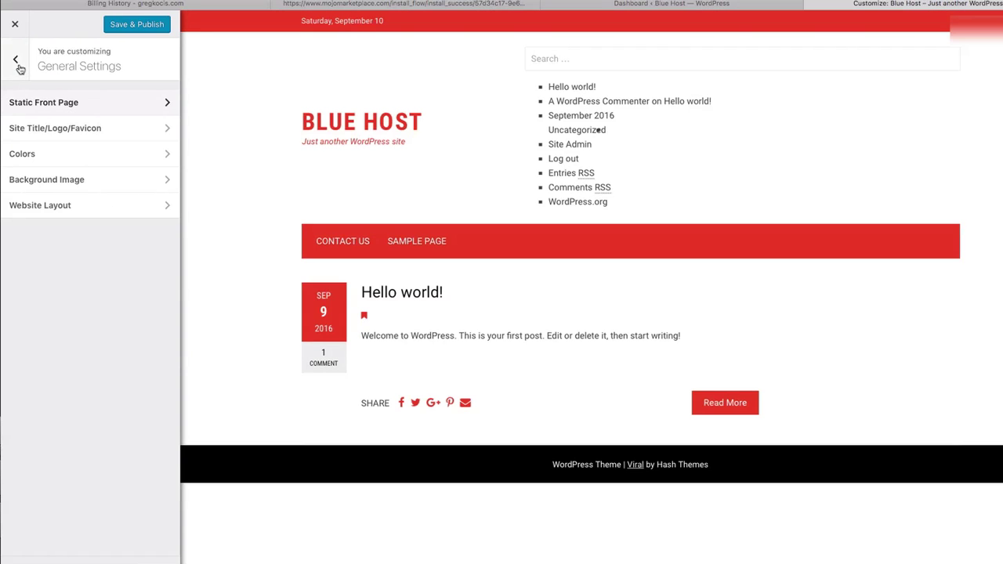
Step: Review the Site Title, Logo and Favicon settings, then the Colors settings
left_click(57, 128)
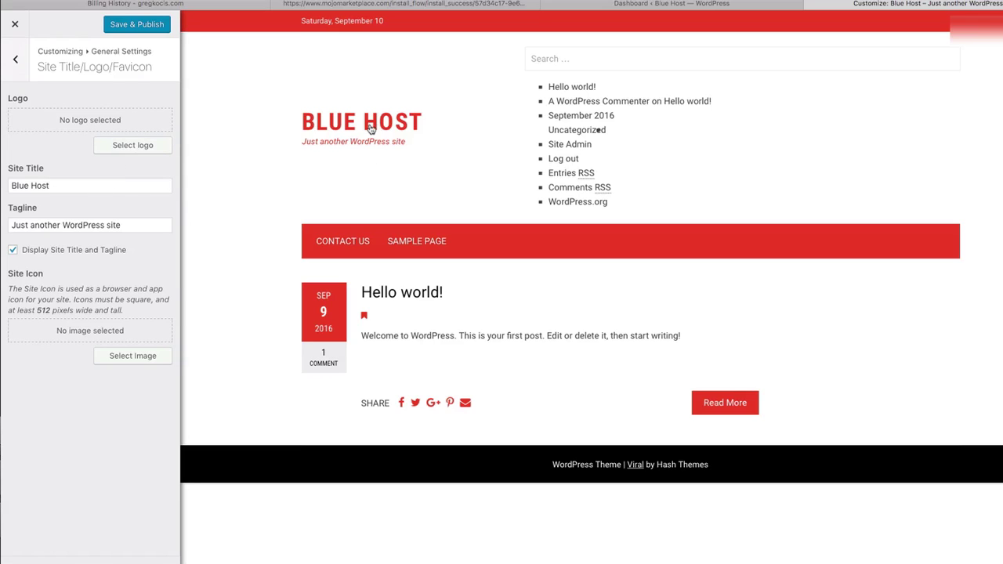
left_click(72, 191)
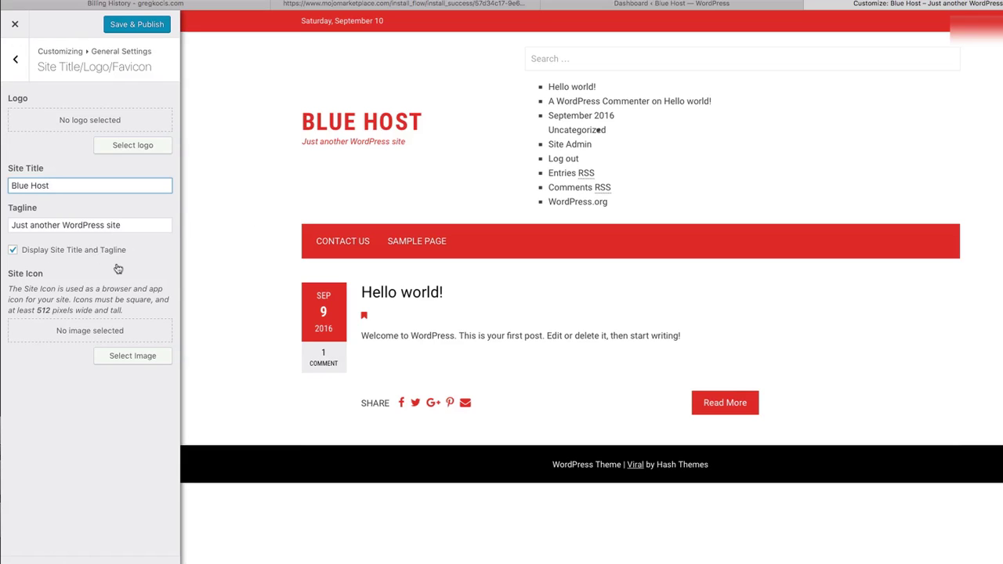
left_click(15, 61)
left_click(36, 154)
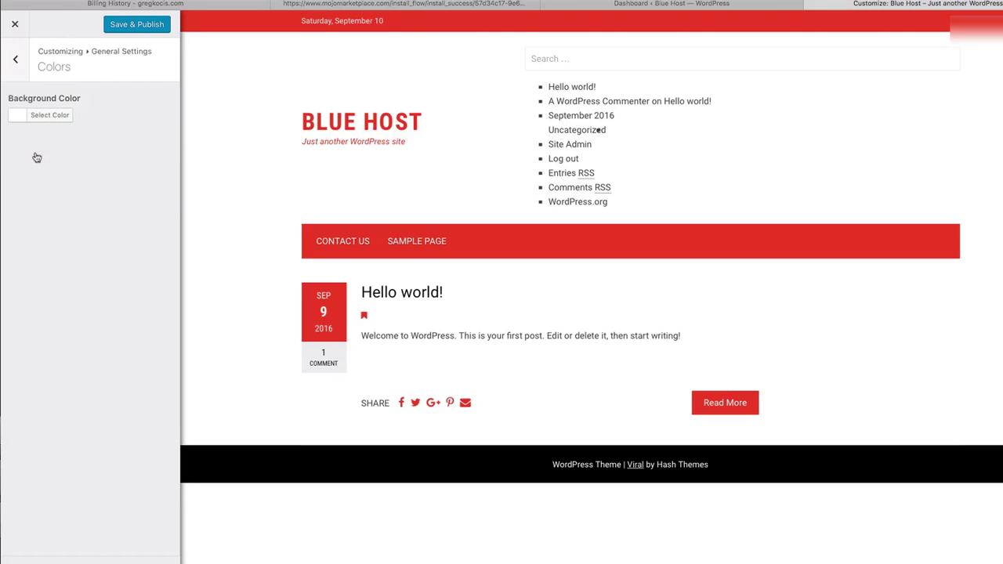
left_click(16, 59)
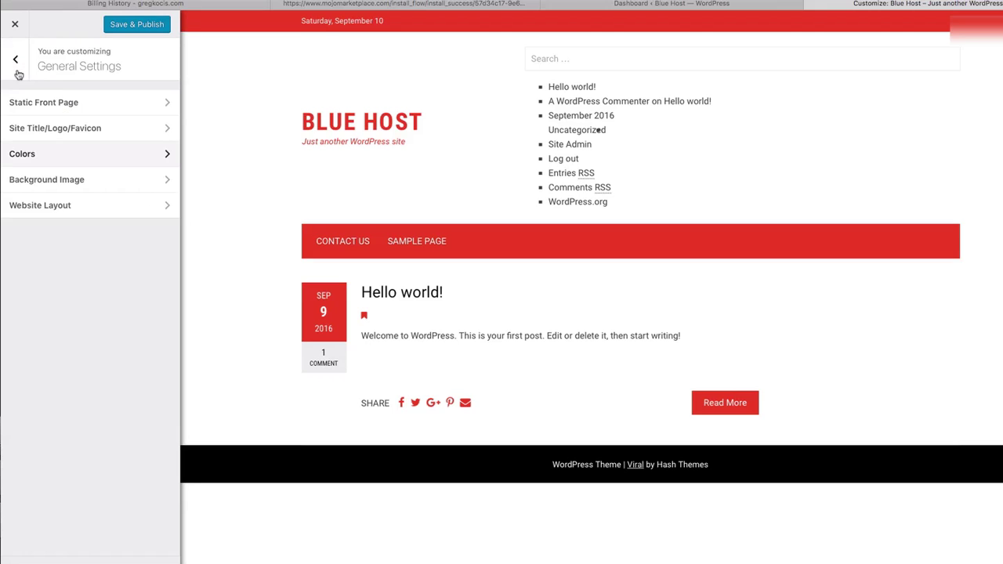
Step: Set the Viral theme's website layout to Boxed and publish the change
left_click(67, 206)
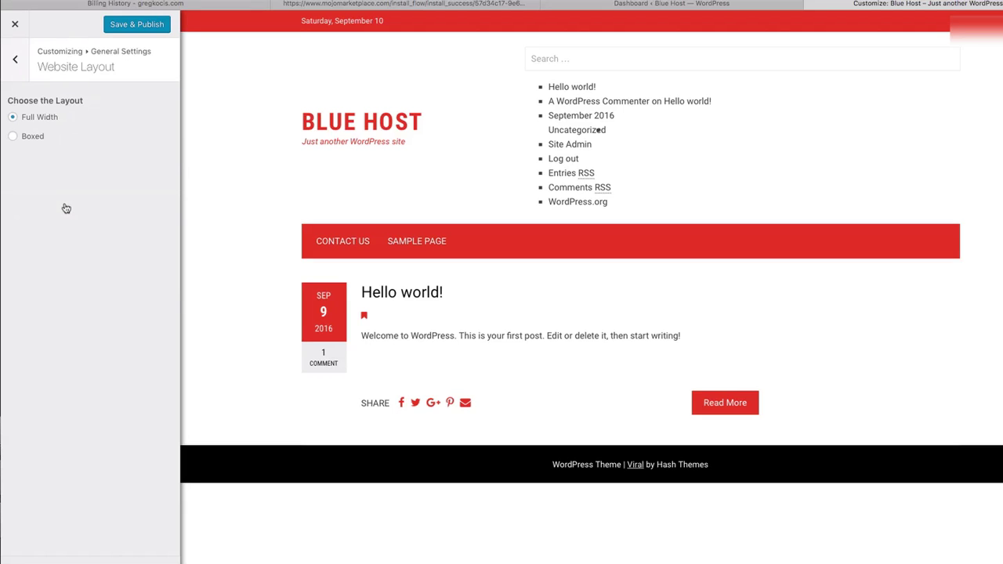
left_click(12, 138)
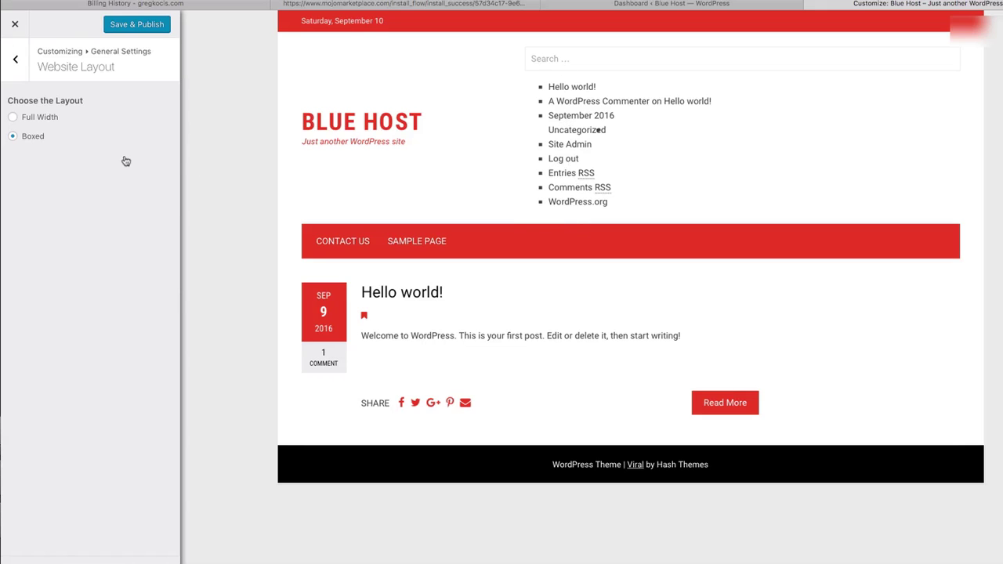
left_click(129, 26)
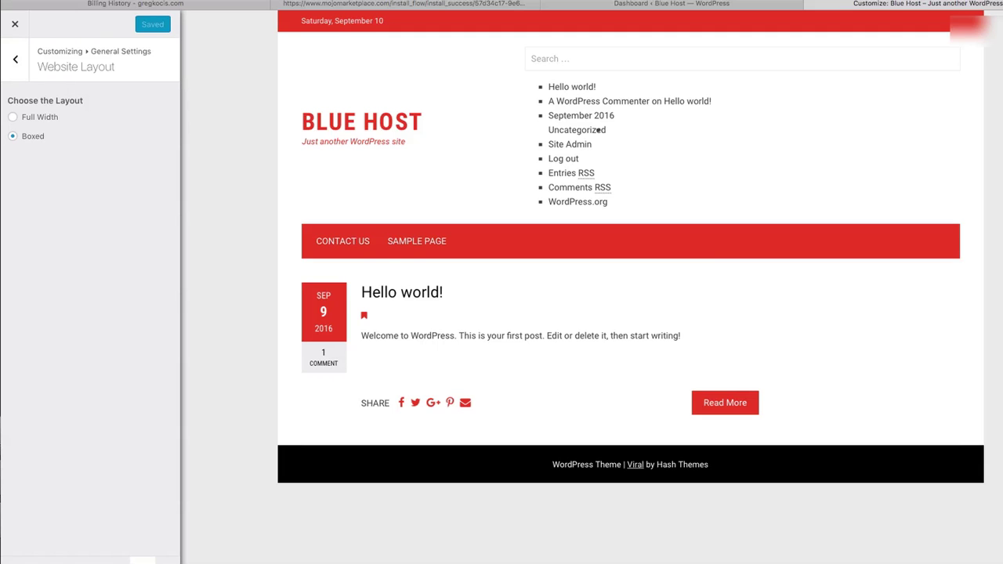
Step: Preview the site at tablet and mobile widths, then go back to General Settings
left_click(141, 558)
left_click(165, 560)
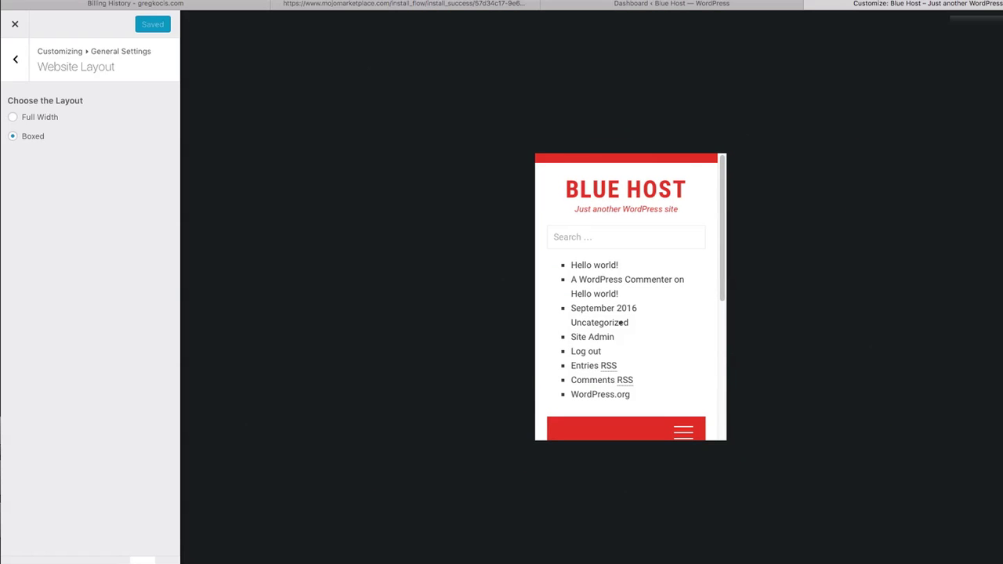
left_click_drag(723, 264, 701, 221)
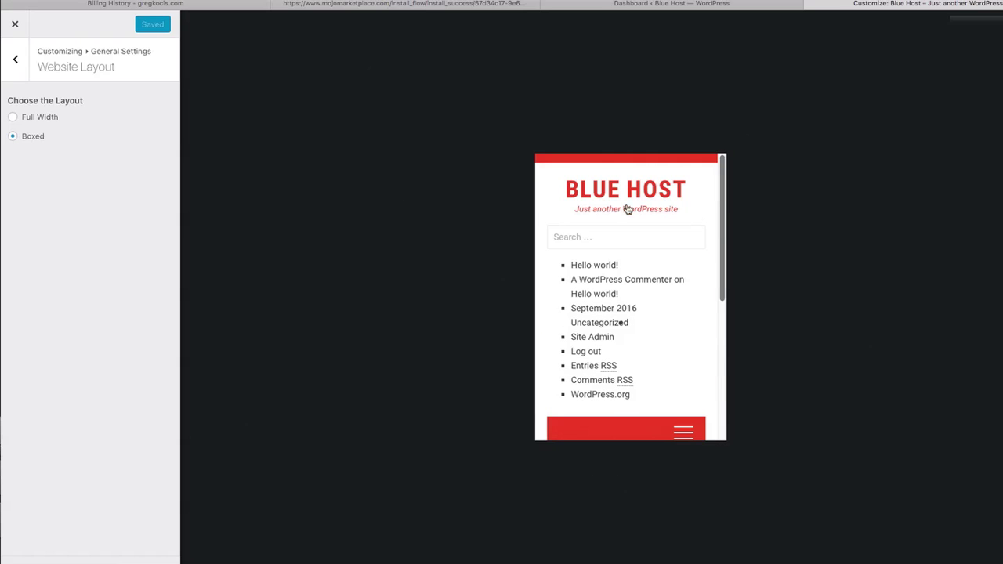
left_click(14, 63)
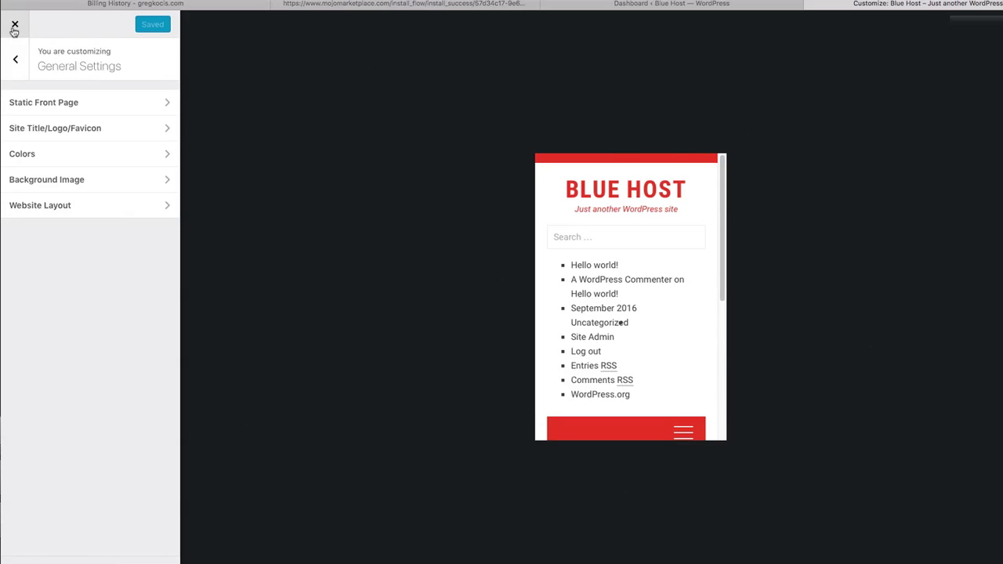
left_click(14, 26)
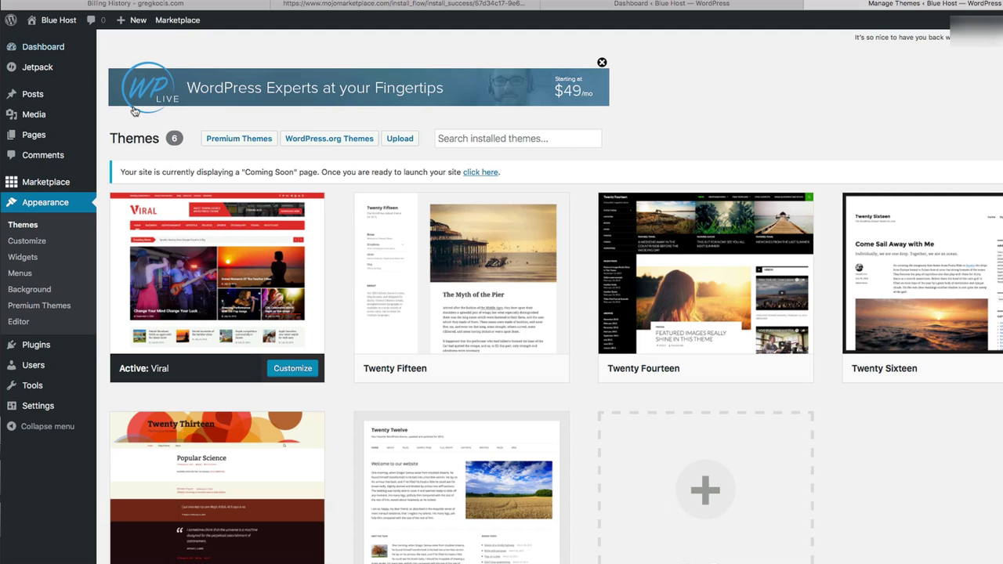